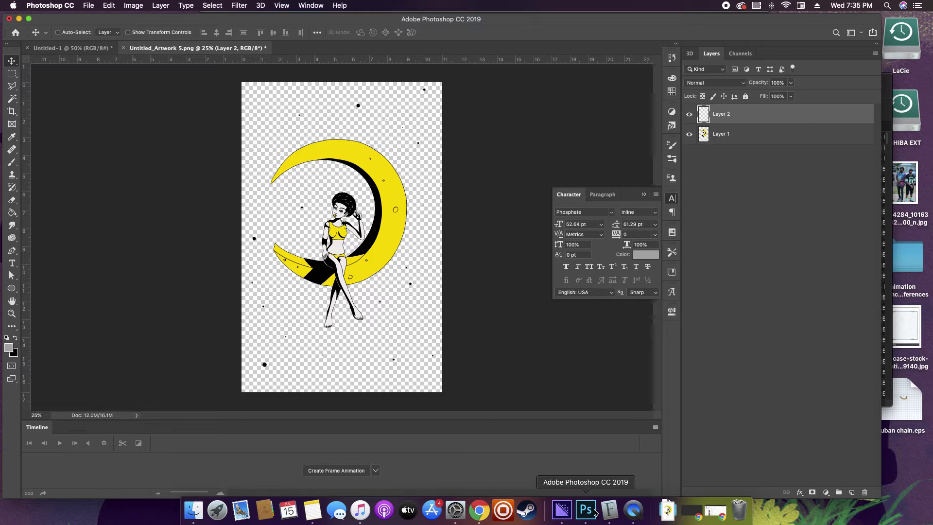
Step: Zoom in, go full-screen, close the Character panel, and move Layer 2 beneath Layer 1
key(super+equal)
key(f)
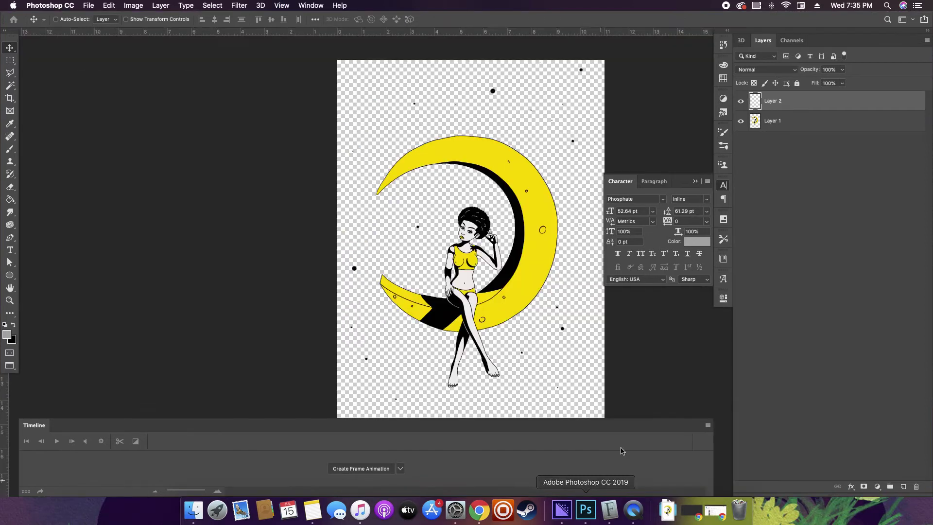
click(696, 180)
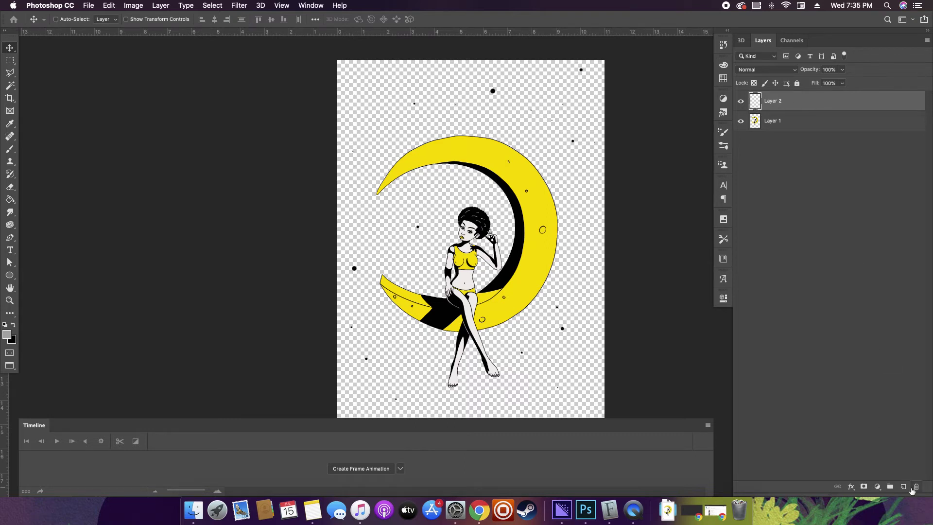
drag(800, 107, 797, 134)
Step: Fill Layer 2 with solid black and make Layer 1 the active layer
key(super+BackSpace)
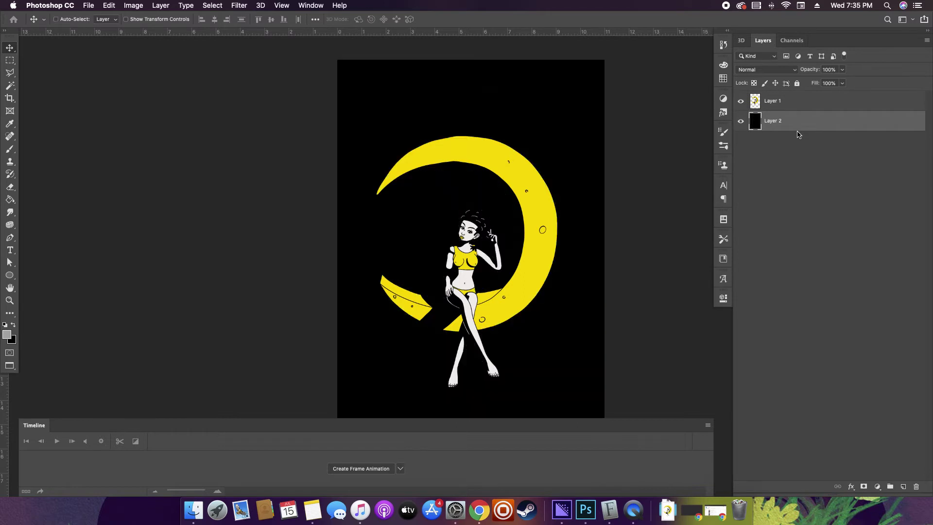
click(813, 101)
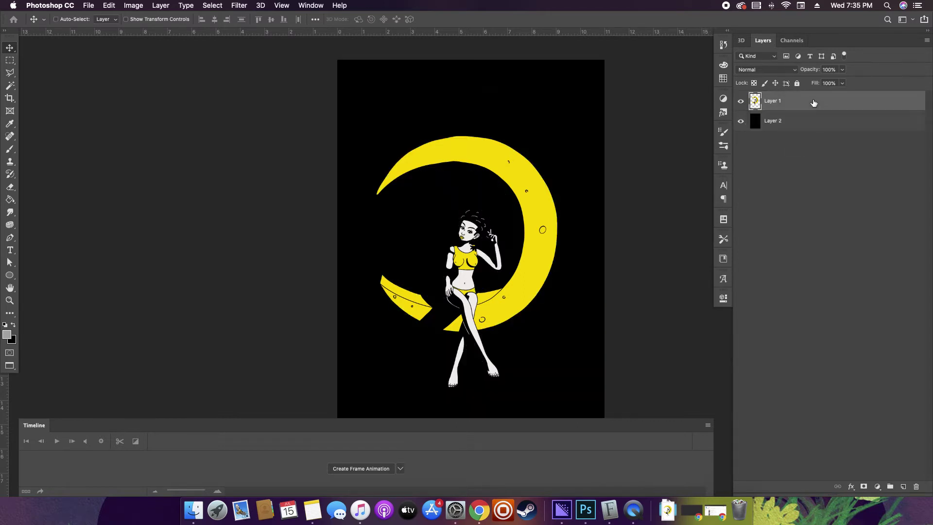
click(10, 277)
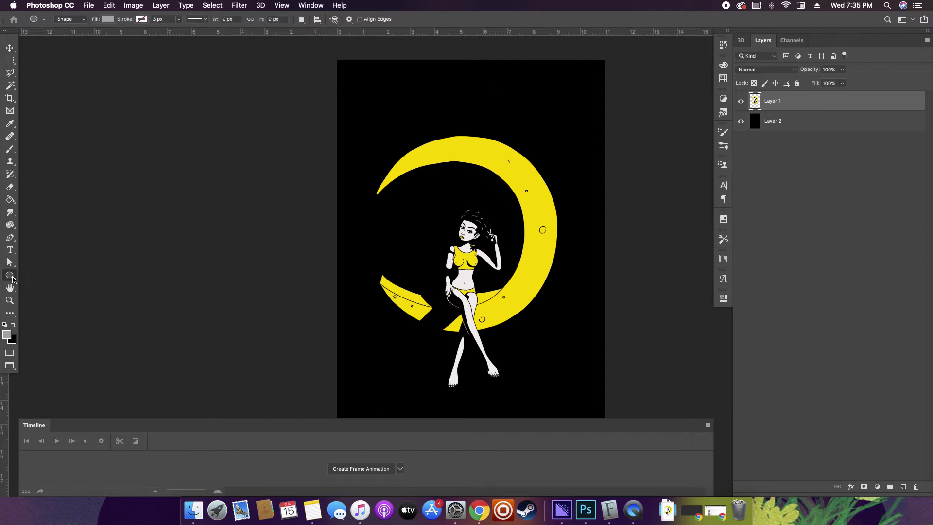
Step: Draw a 1297 × 1310 px Ellipse 1 circle around the moon and set its fill to 0%
right_click(12, 279)
click(45, 293)
drag(381, 132, 568, 340)
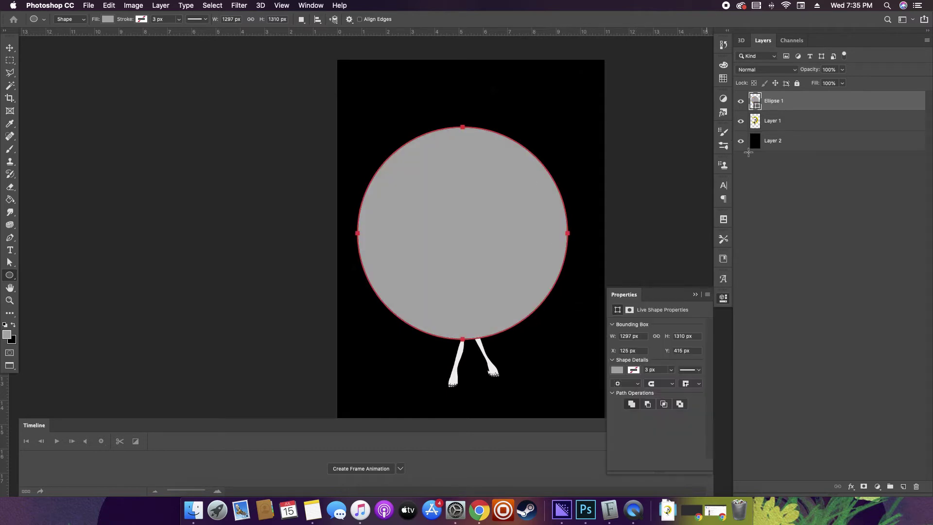
drag(814, 86, 496, 118)
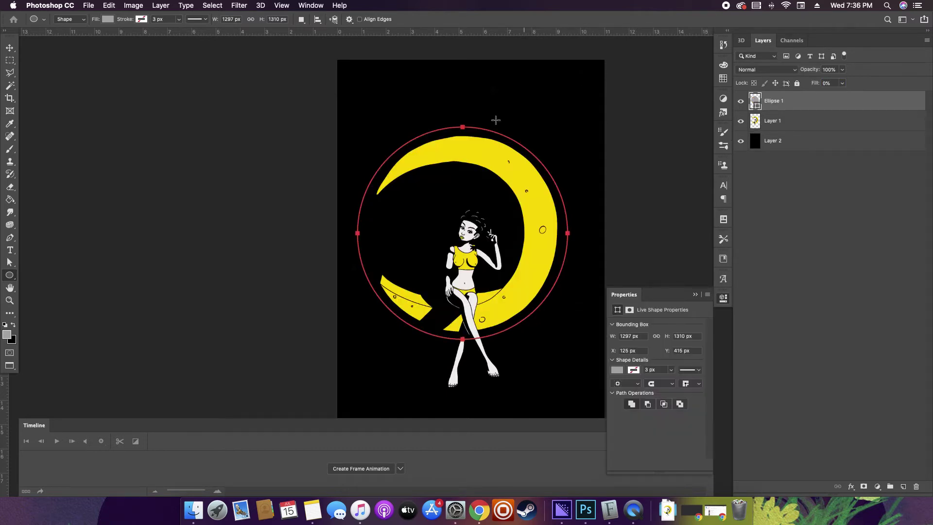
key(t)
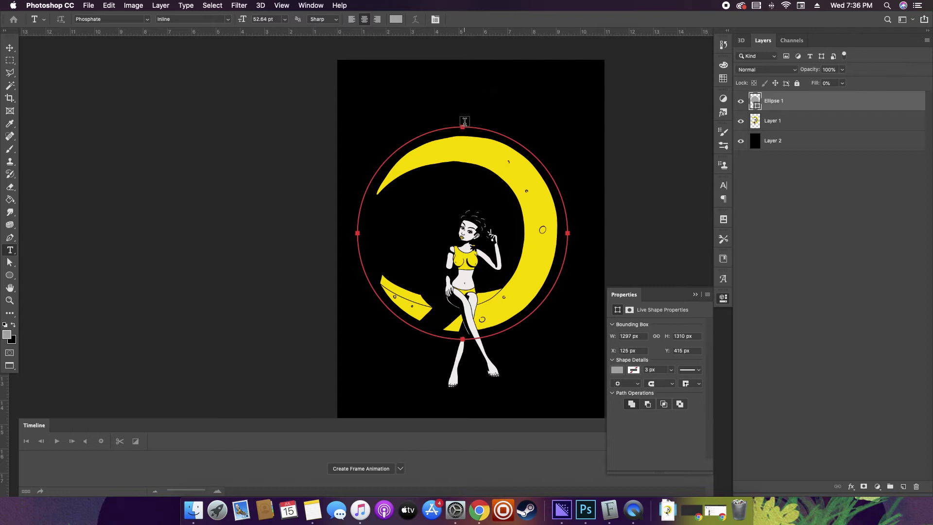
key(u)
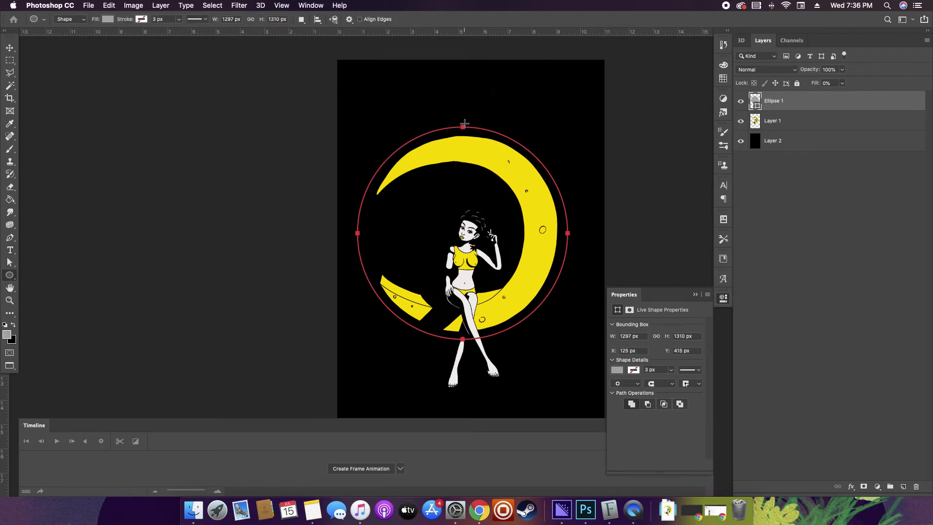
key(t)
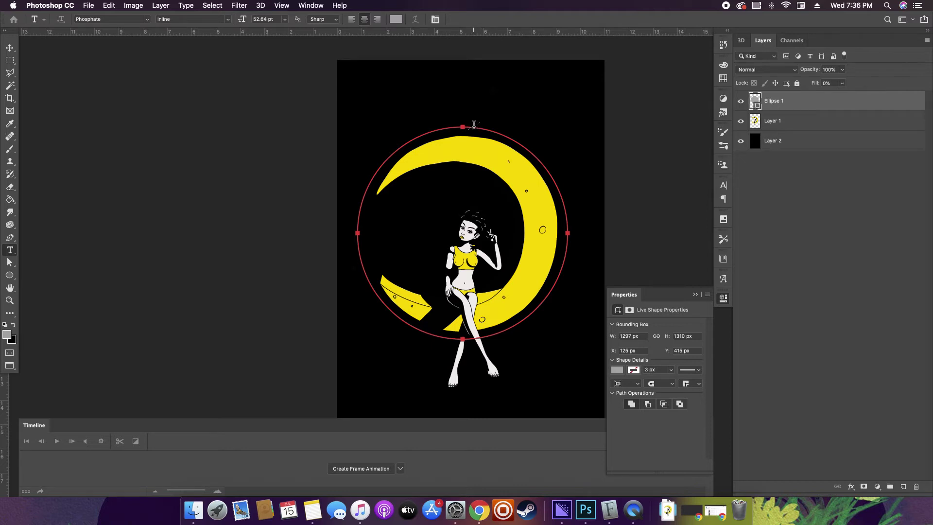
click(466, 124)
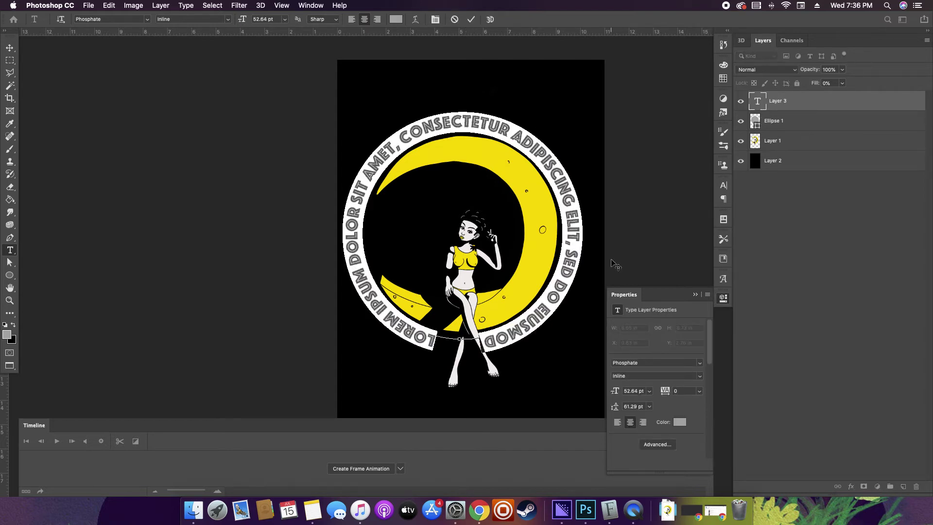
text(WWW.M)
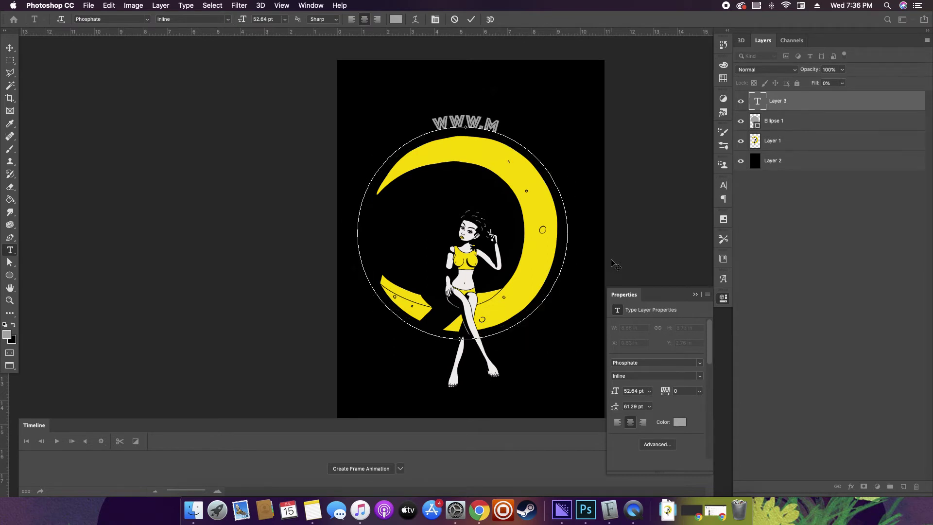
text(YLESHILIFE.COM)
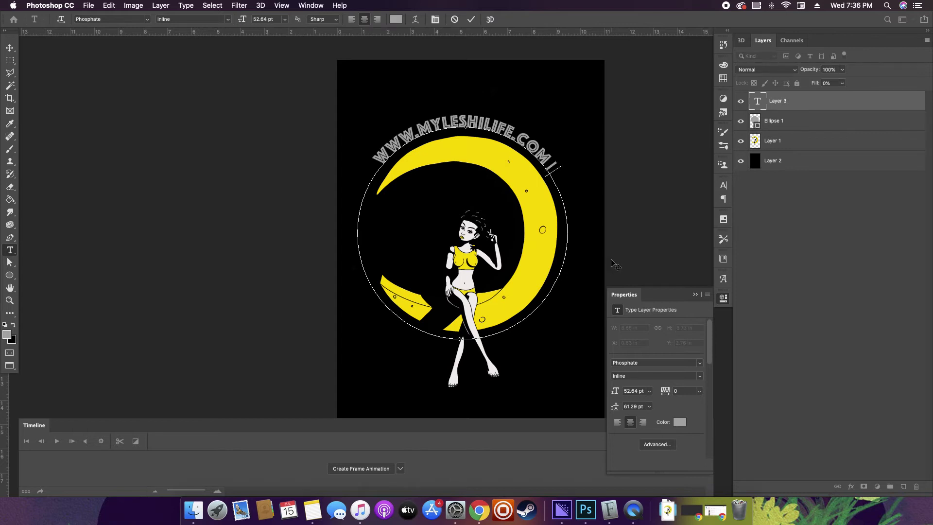
text( | HIGHER THA)
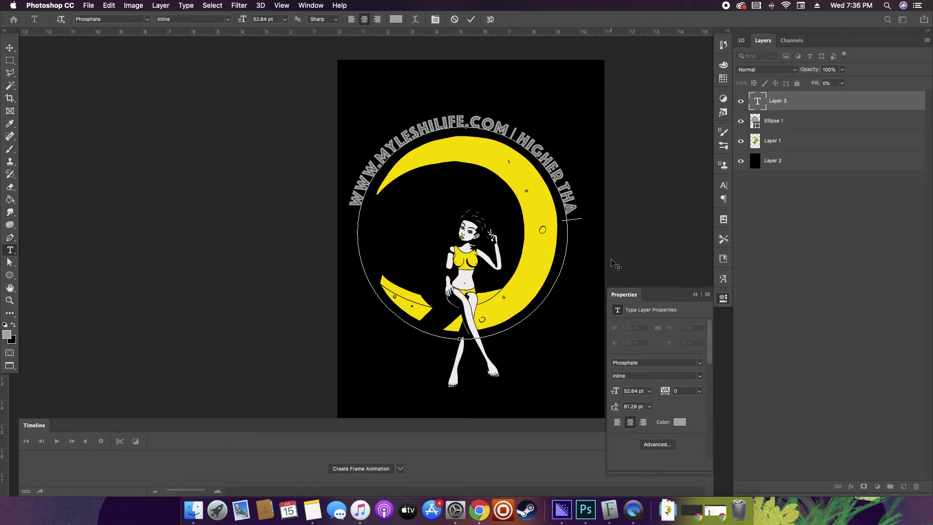
text(N THE MOON)
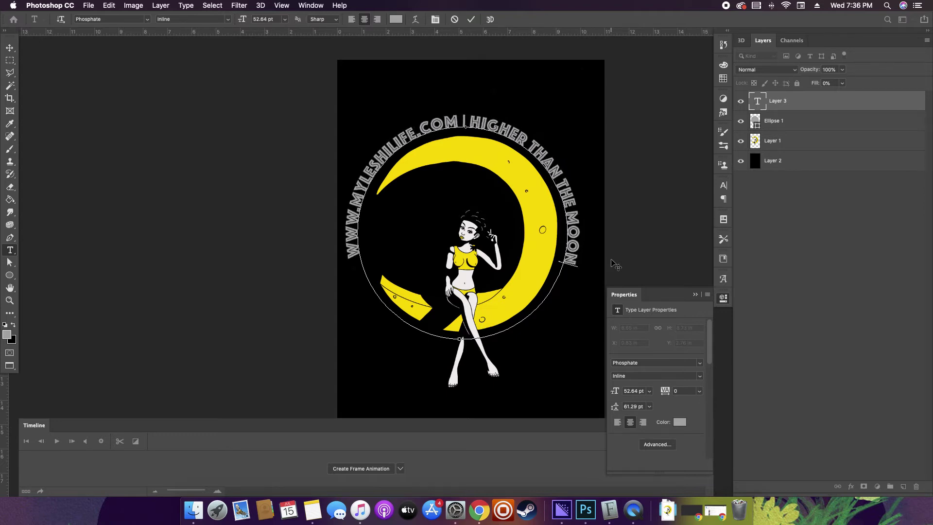
text( |)
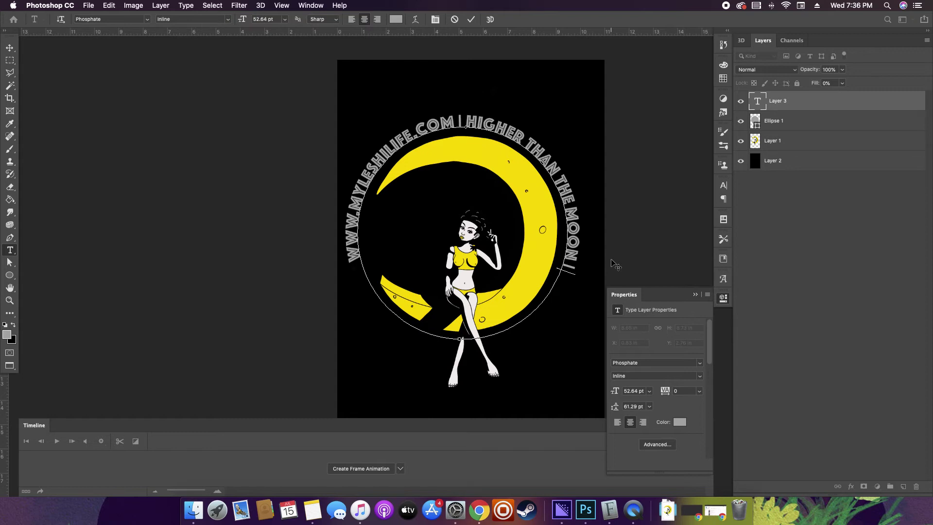
text(BRIGHTER THAN THE)
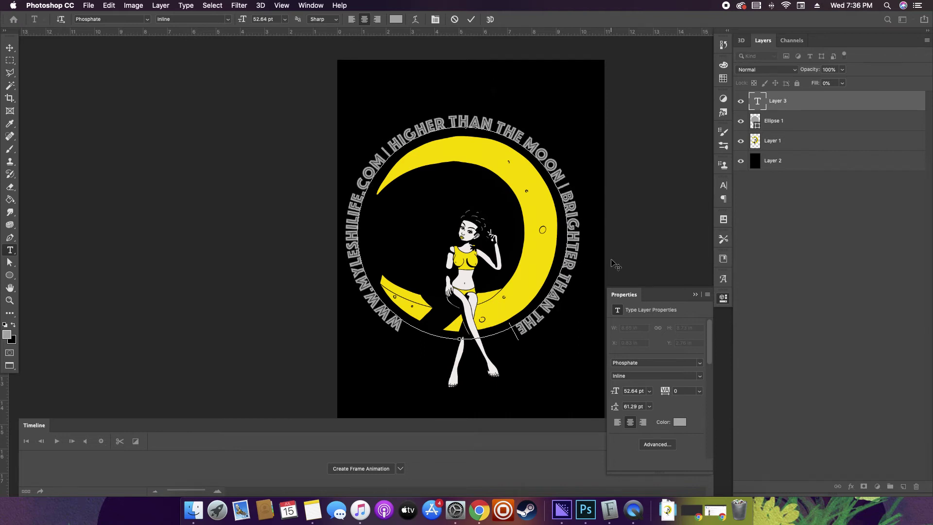
text( STARS)
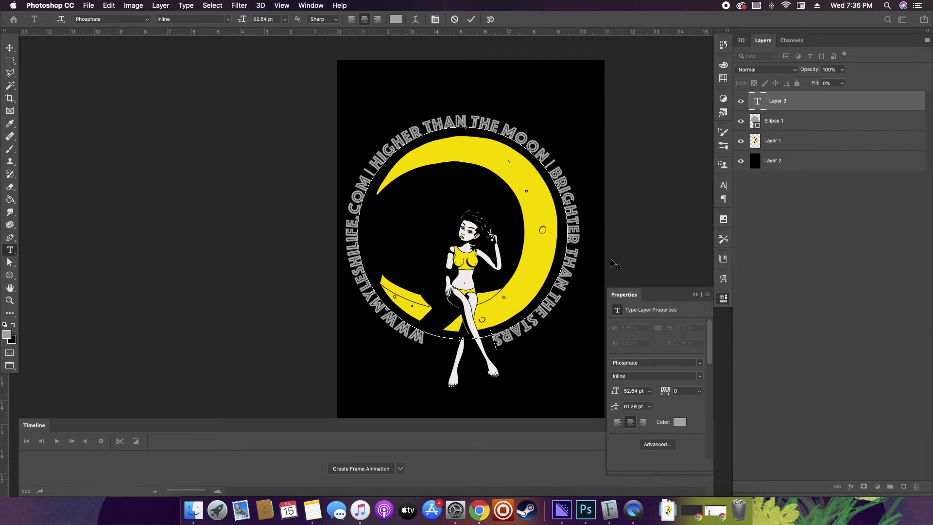
key(ctrl+Return)
key(v)
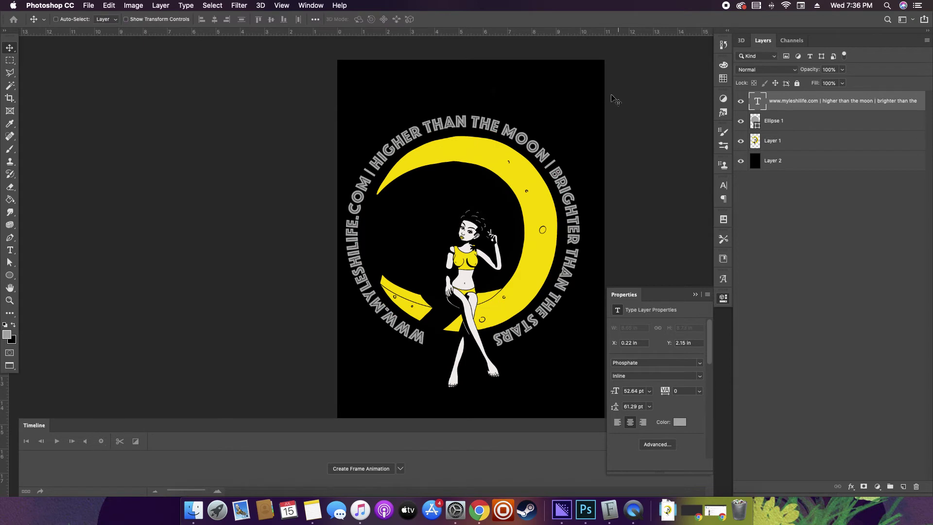
Step: Use Direct Selection to flip the path text inside the circle and back outside
key(t)
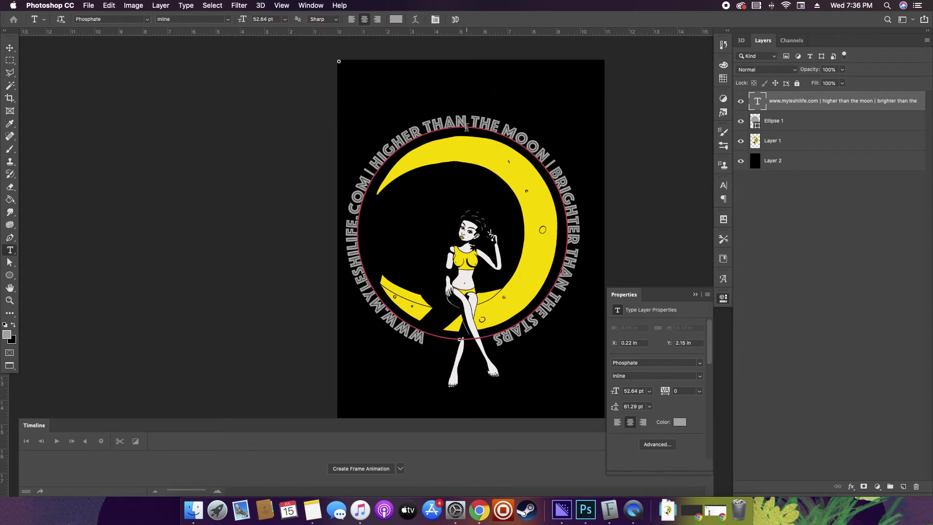
key(a)
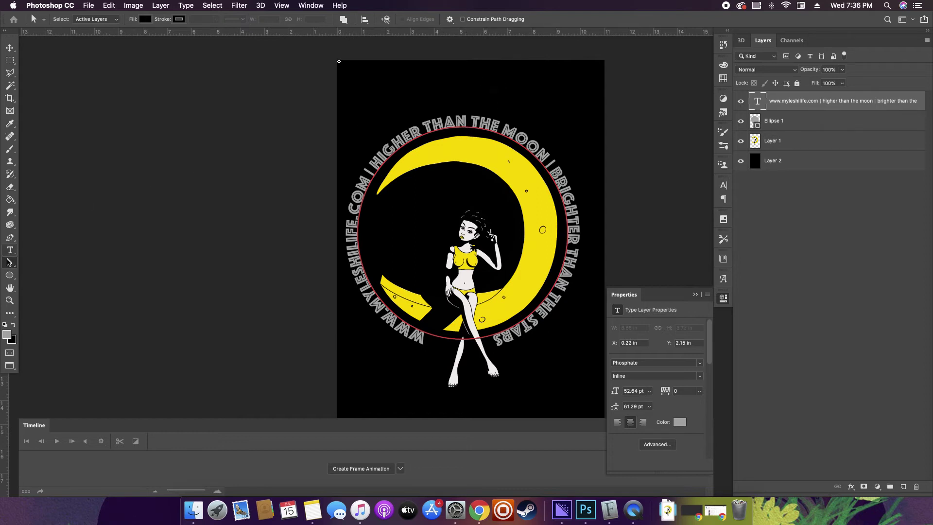
right_click(9, 263)
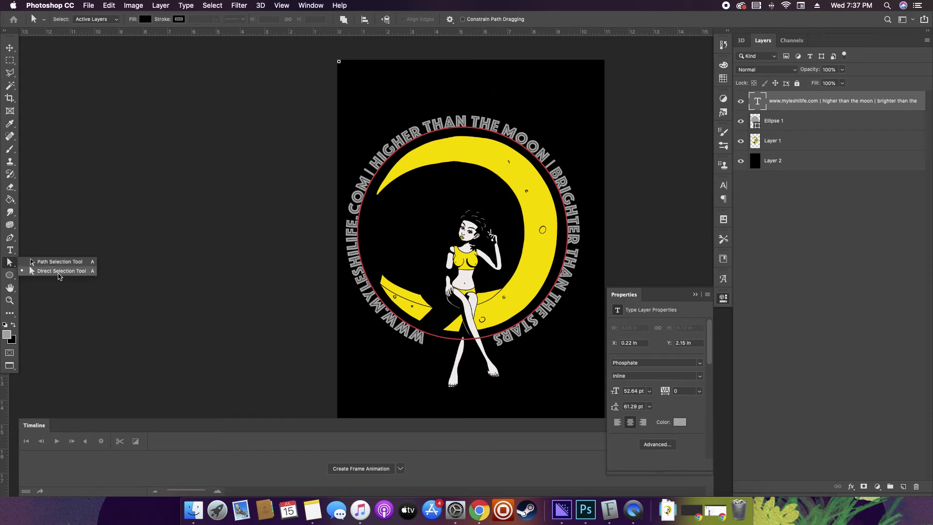
click(59, 271)
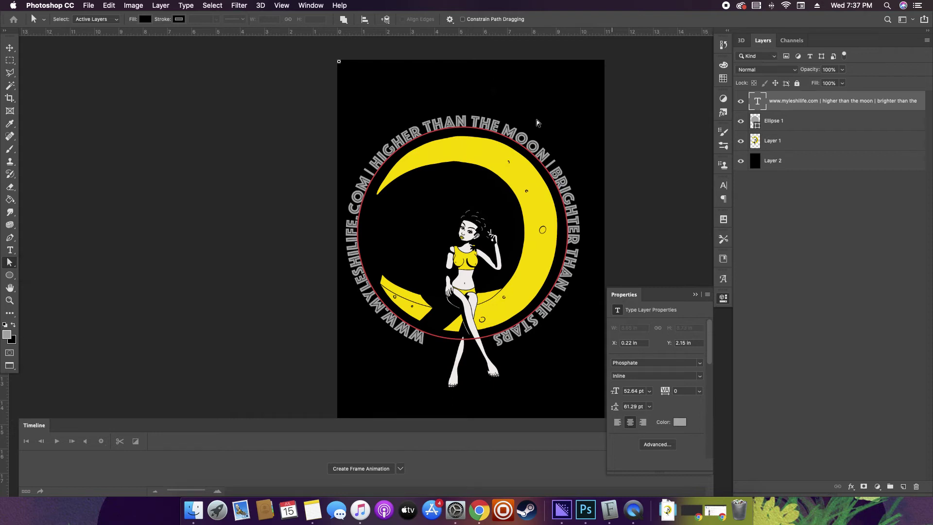
click(466, 124)
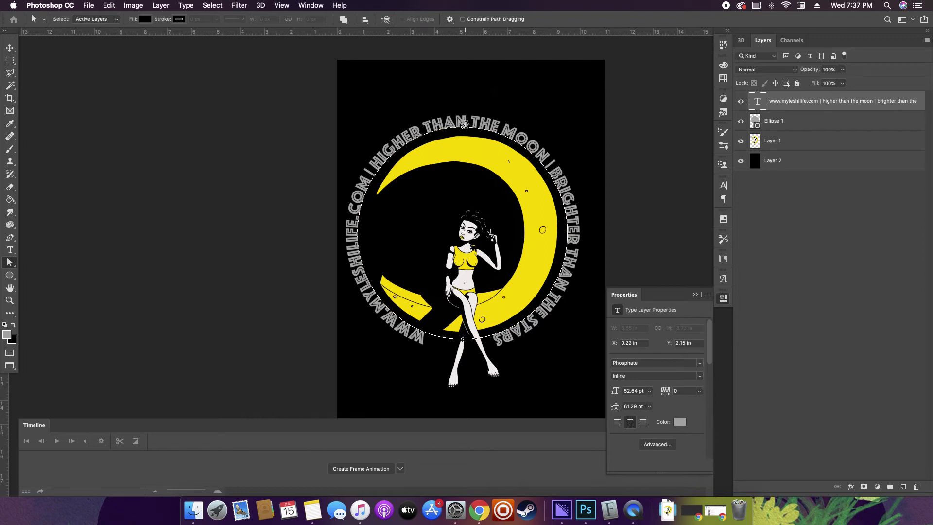
drag(466, 124, 466, 133)
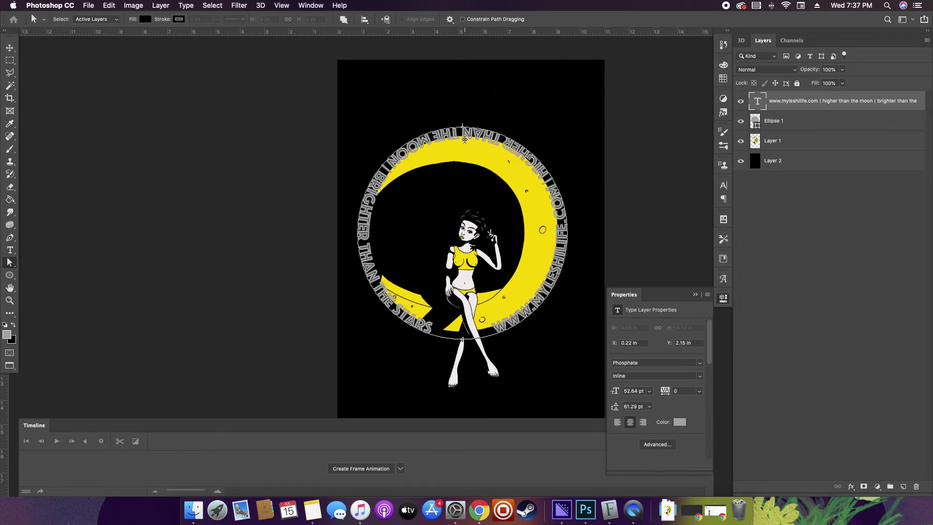
drag(465, 140, 462, 120)
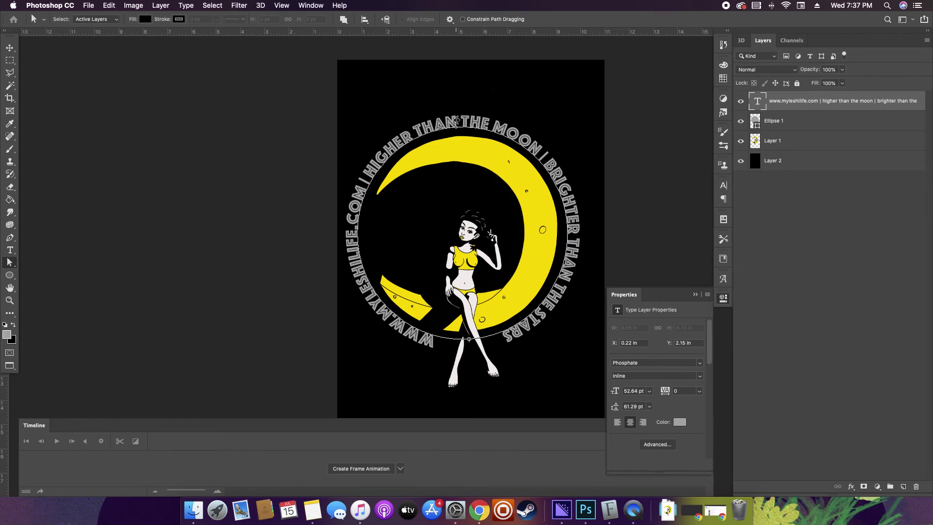
Step: Delete the circular text layer and zoom in on the top of the moon
key(v)
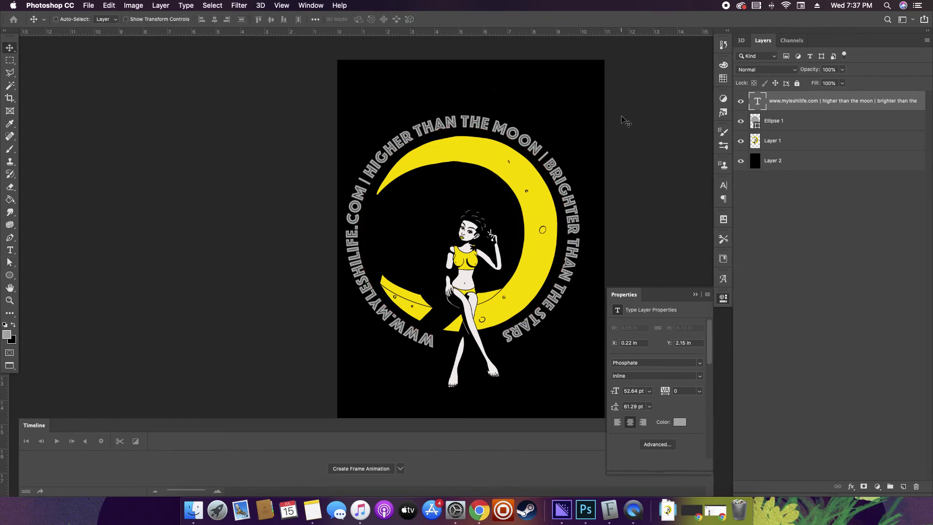
key(Delete)
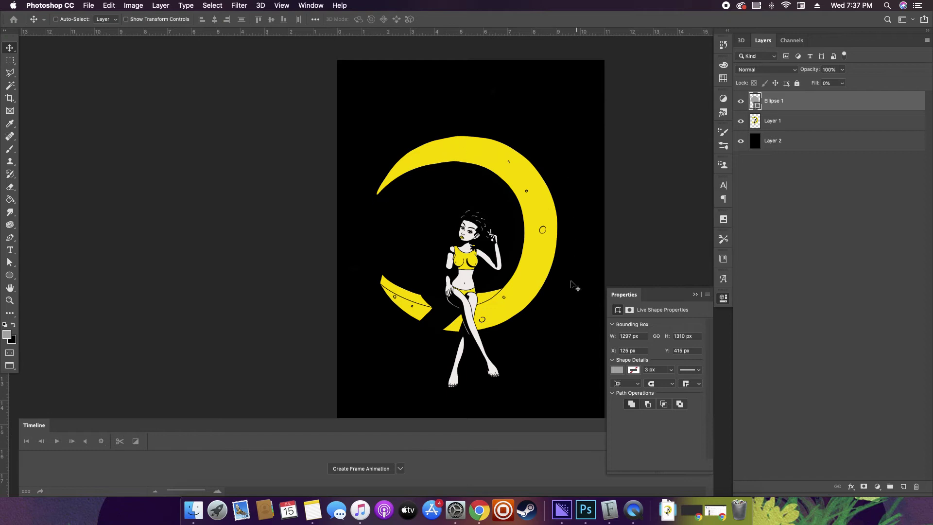
key(z)
drag(440, 180, 467, 153)
Step: Delete the Ellipse 1 layer and zoom in close on the moon's upper-left tip
key(v)
key(BackSpace)
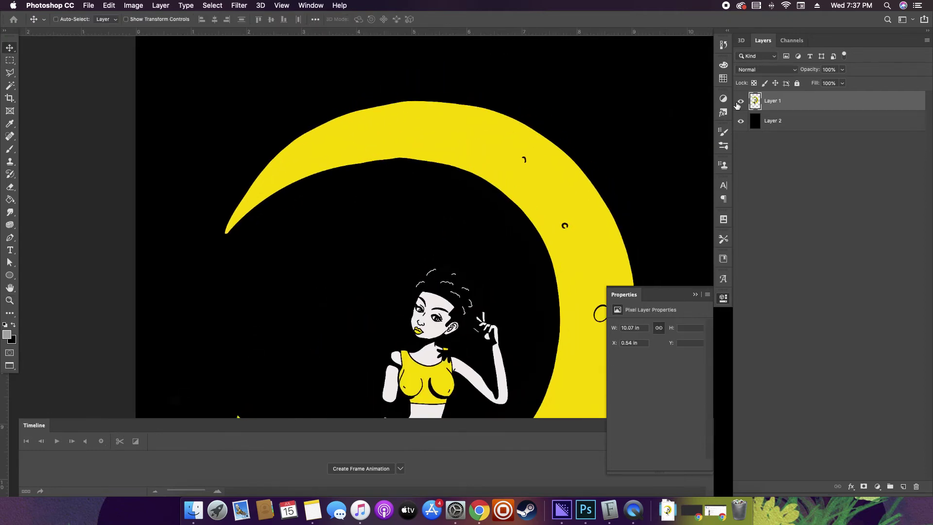
key(z)
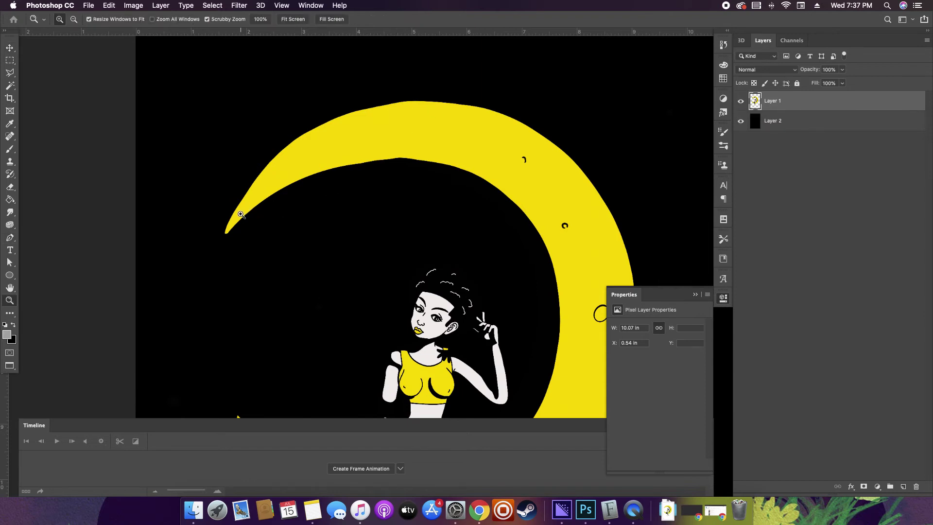
drag(240, 215, 269, 200)
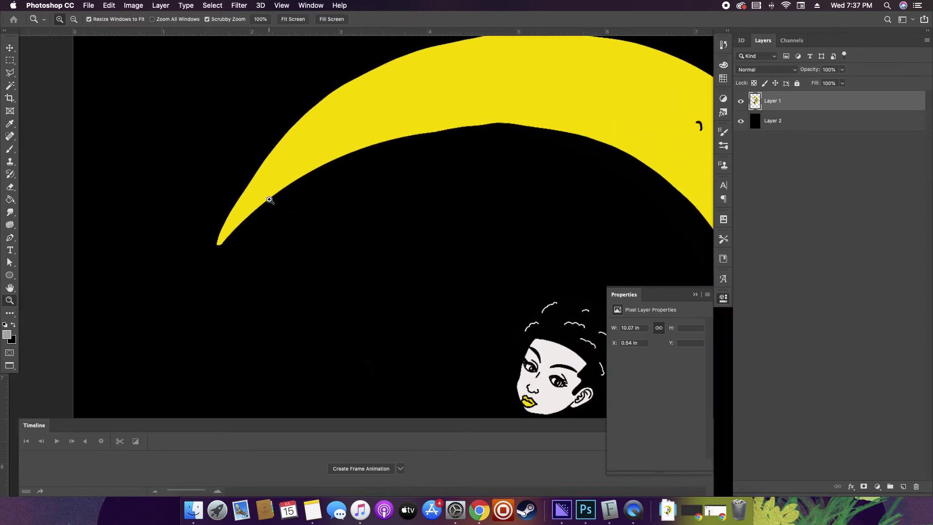
key(p)
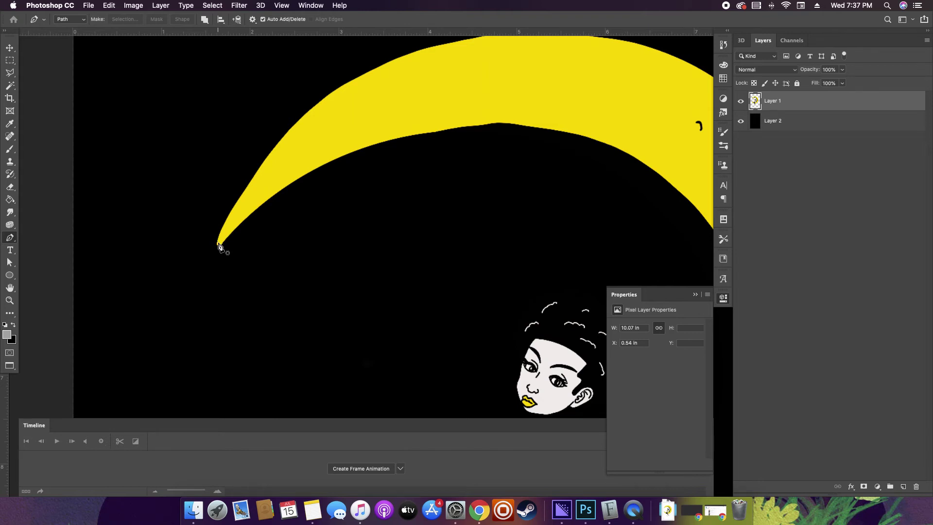
Step: Start a pen path at the moon's left tip with smooth anchors along its upper edge
click(218, 242)
drag(235, 207, 250, 185)
key(super+plus)
drag(265, 150, 309, 169)
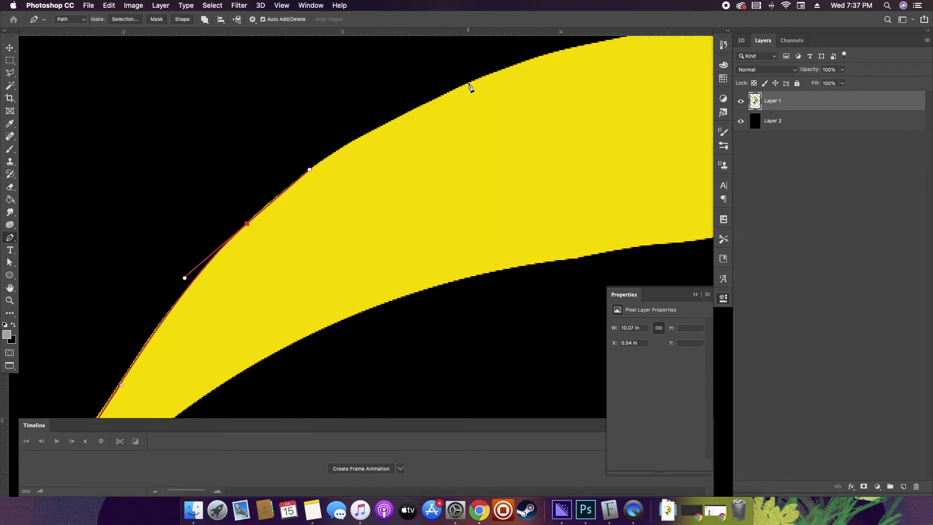
drag(469, 82, 370, 172)
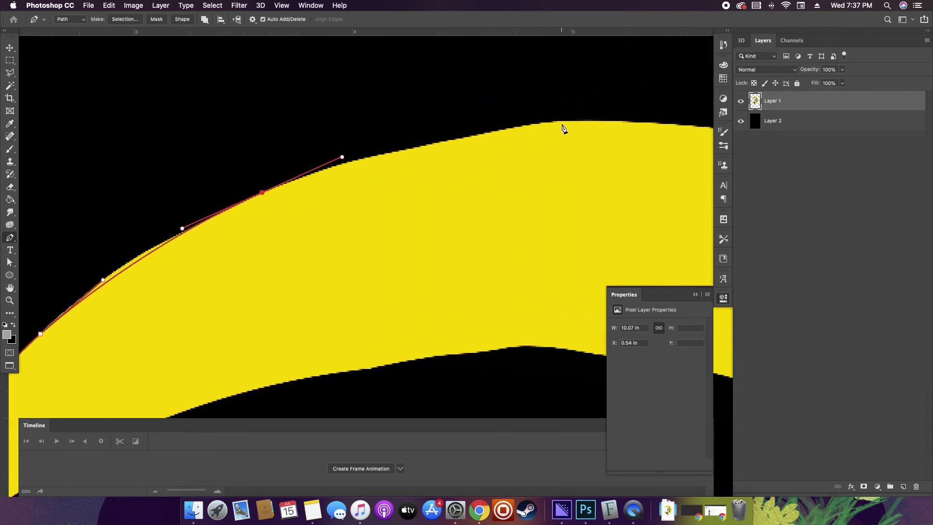
drag(567, 124, 631, 121)
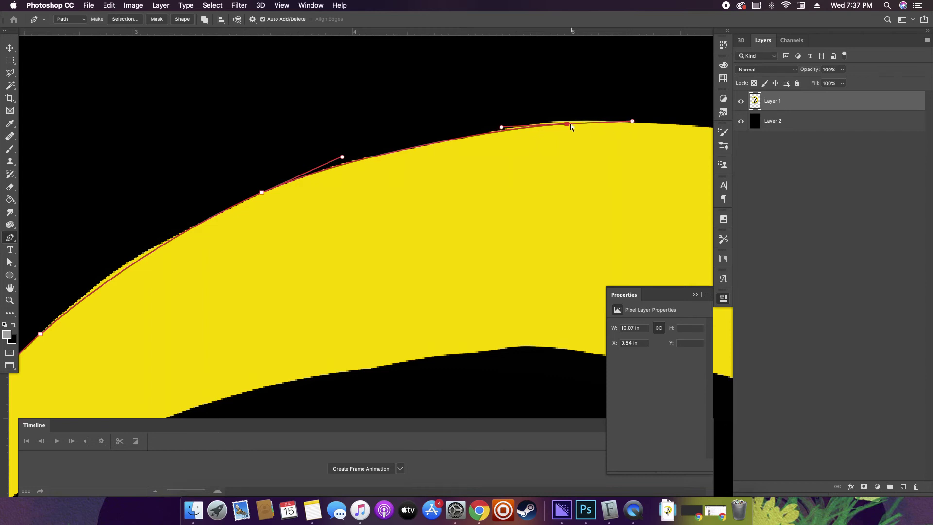
Step: Nudge the last anchor onto the moon's edge and add points down the right side
key(a)
drag(567, 123, 229, 118)
key(p)
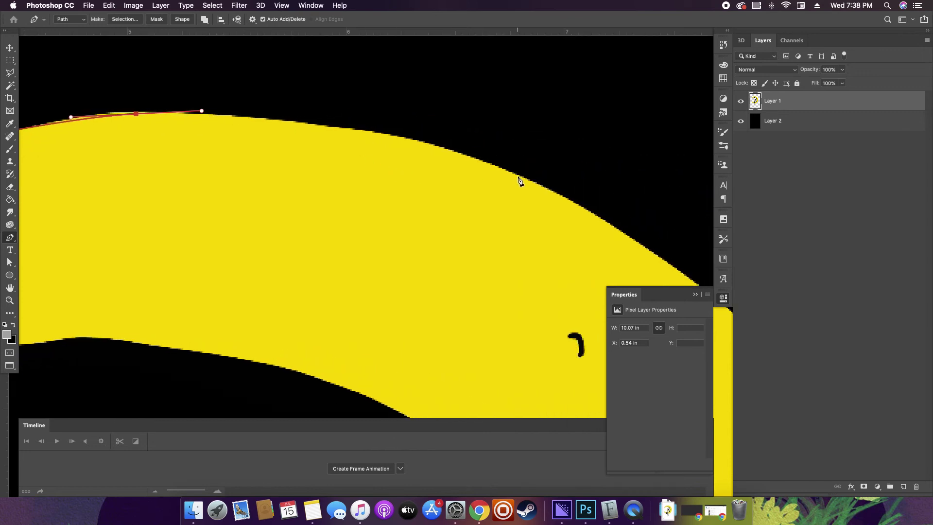
drag(523, 176, 371, 94)
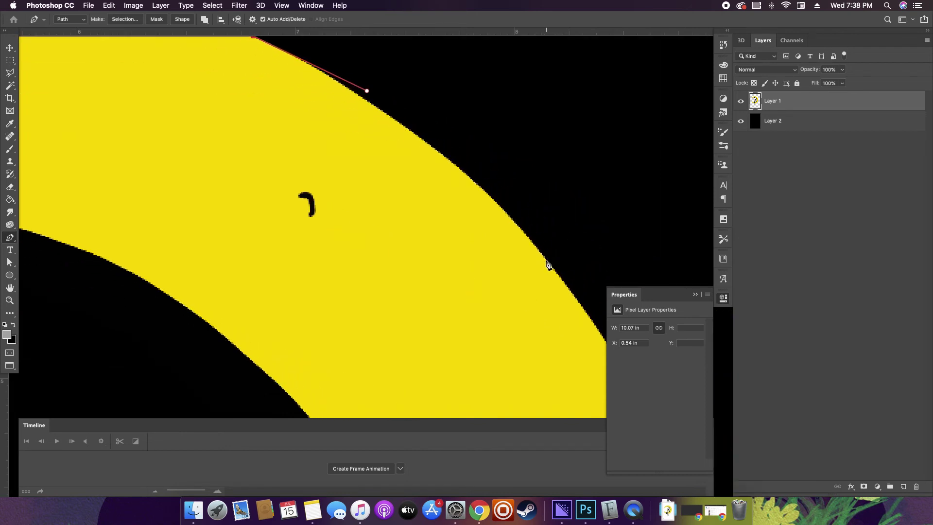
drag(547, 261, 609, 345)
Step: Add three more smooth anchors down the moon's right outer edge, past the crater, toward the lower arc
drag(553, 354, 394, 192)
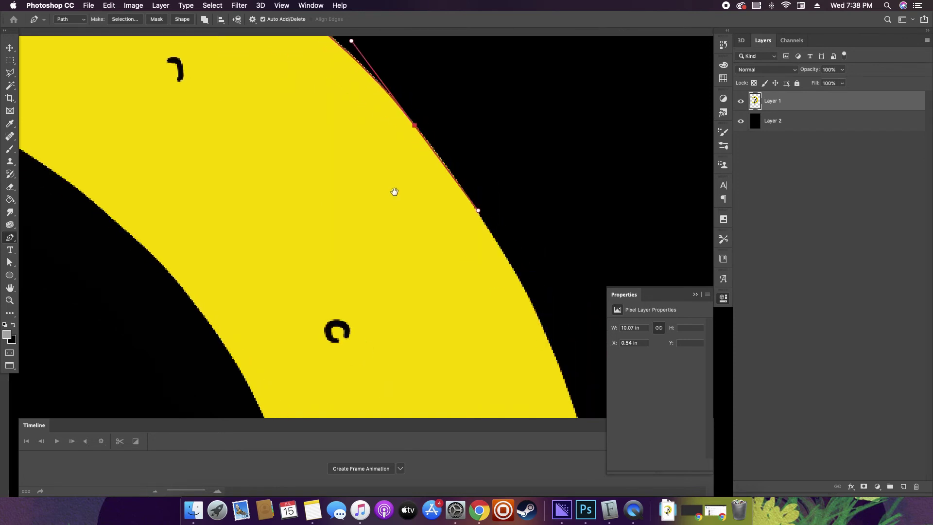
scroll(352, 144, down, 2)
scroll(353, 149, down, 2)
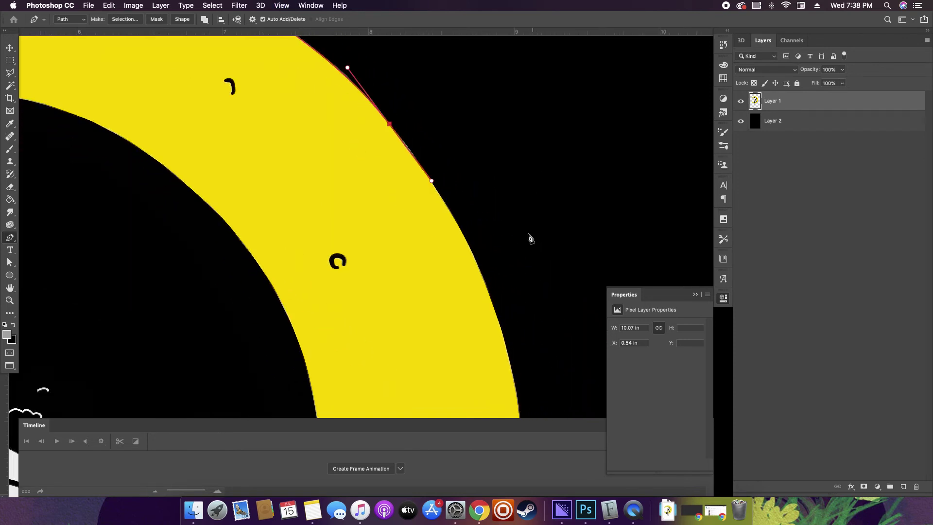
drag(491, 300, 509, 363)
scroll(509, 364, down, 10)
scroll(509, 364, right, 4)
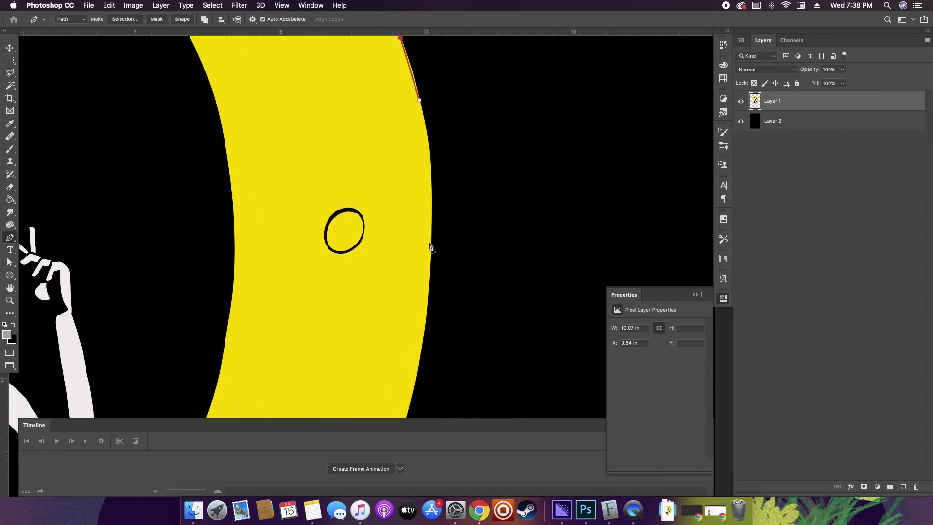
drag(430, 244, 421, 341)
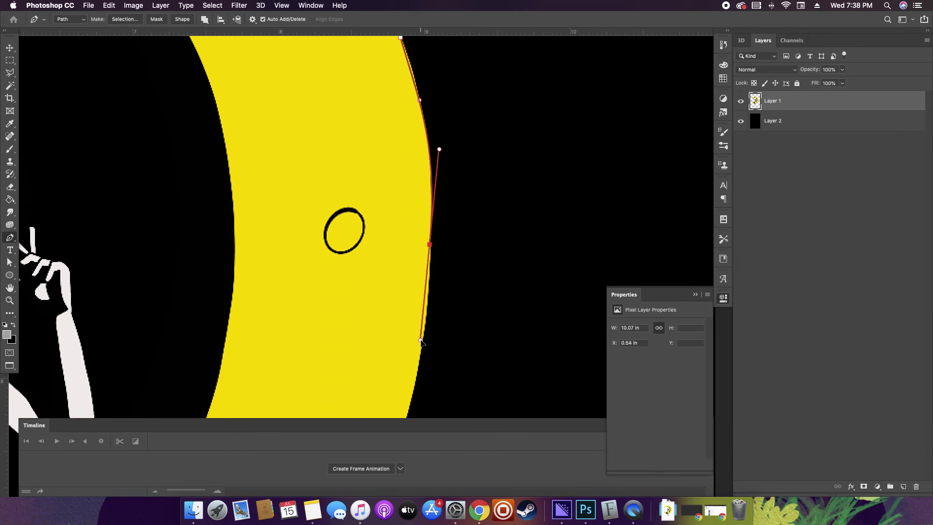
scroll(421, 341, down, 10)
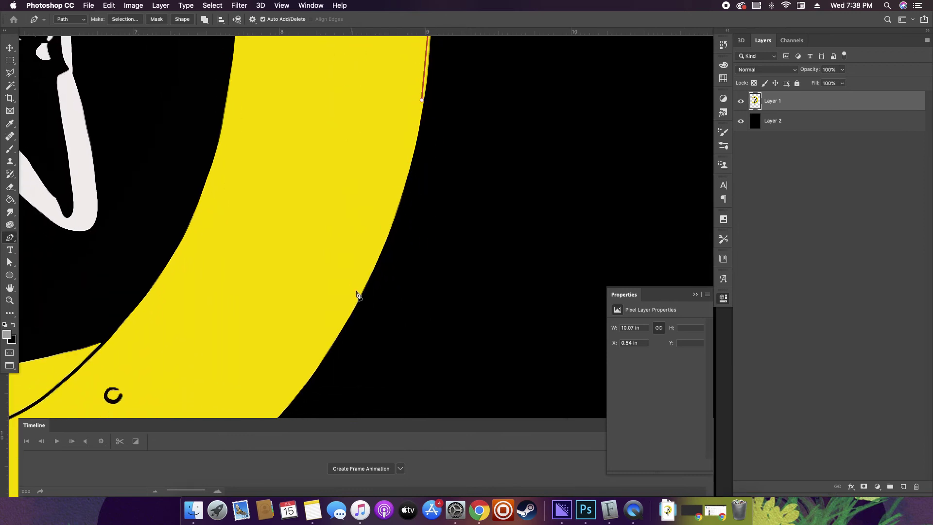
drag(361, 296, 312, 390)
key(super+minus)
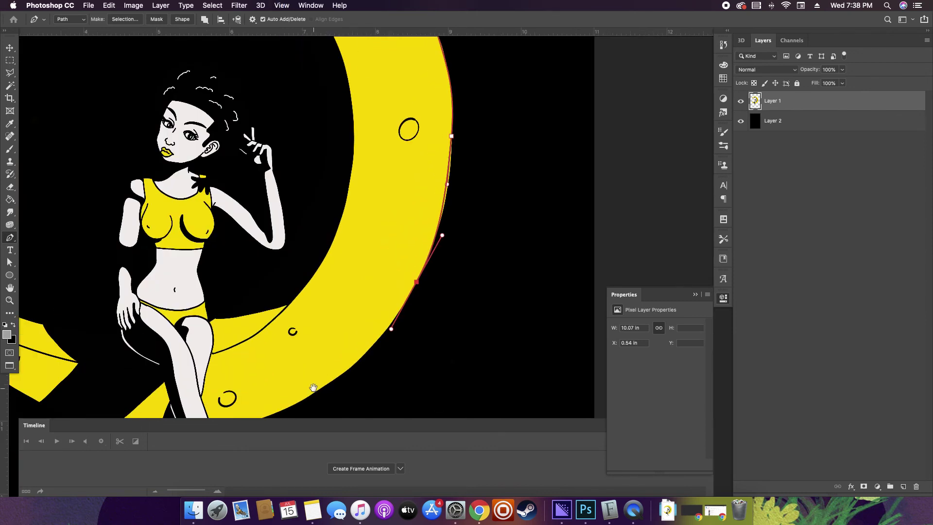
Step: Add curved anchors along the moon's lower arc to reach the girl's legs, then zoom out
super+click(448, 183)
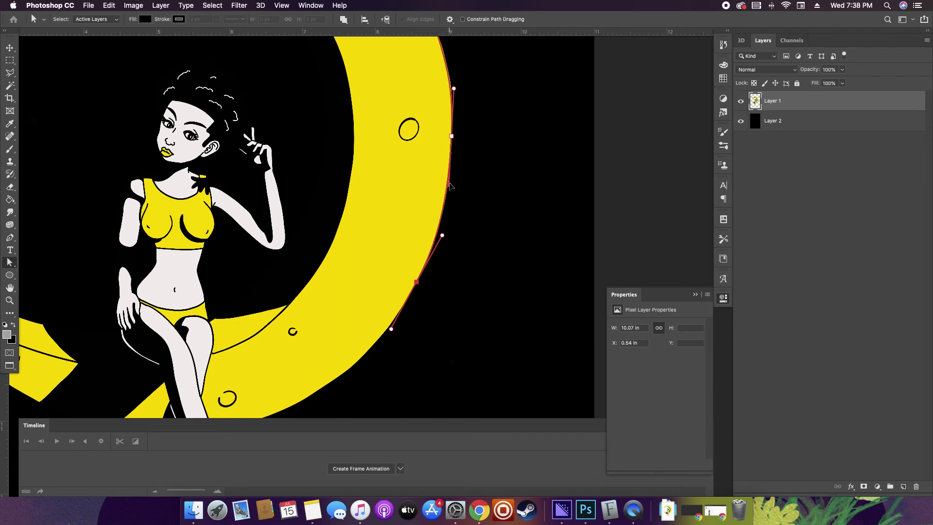
drag(379, 309, 413, 193)
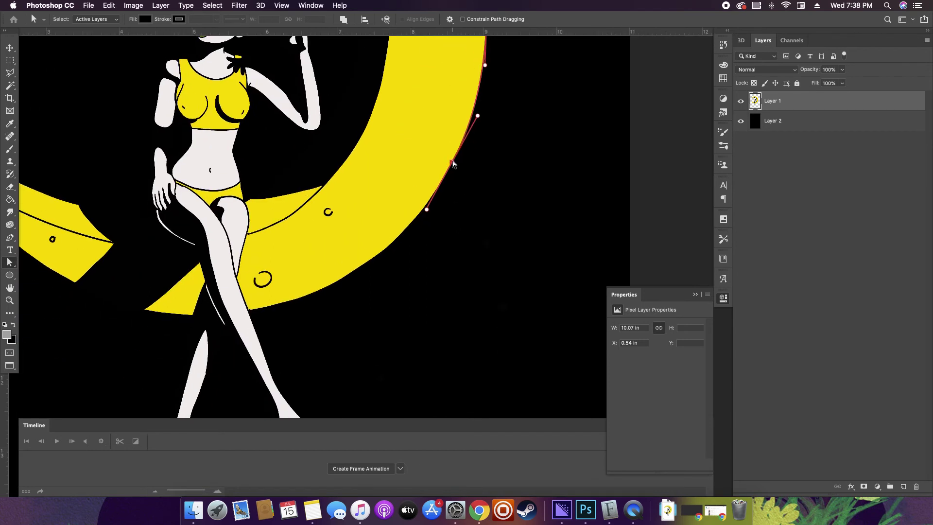
click(380, 253)
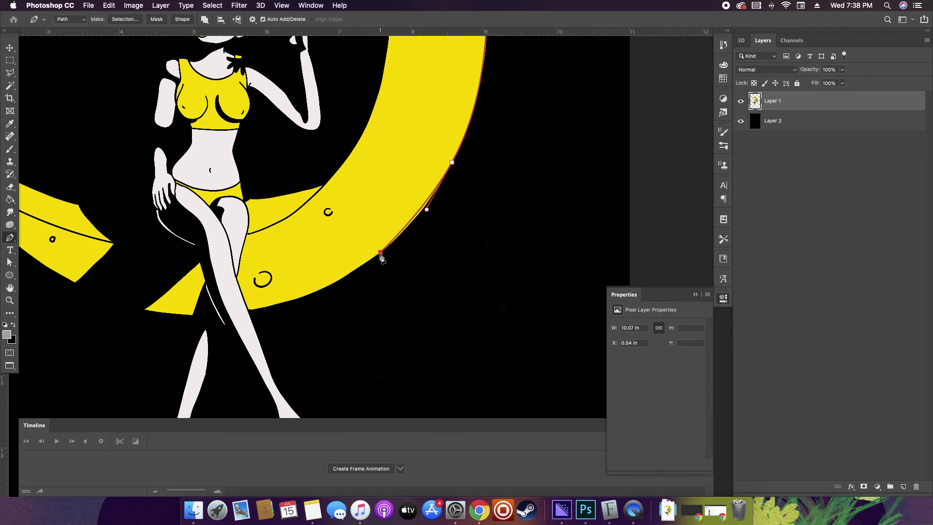
drag(381, 254, 346, 280)
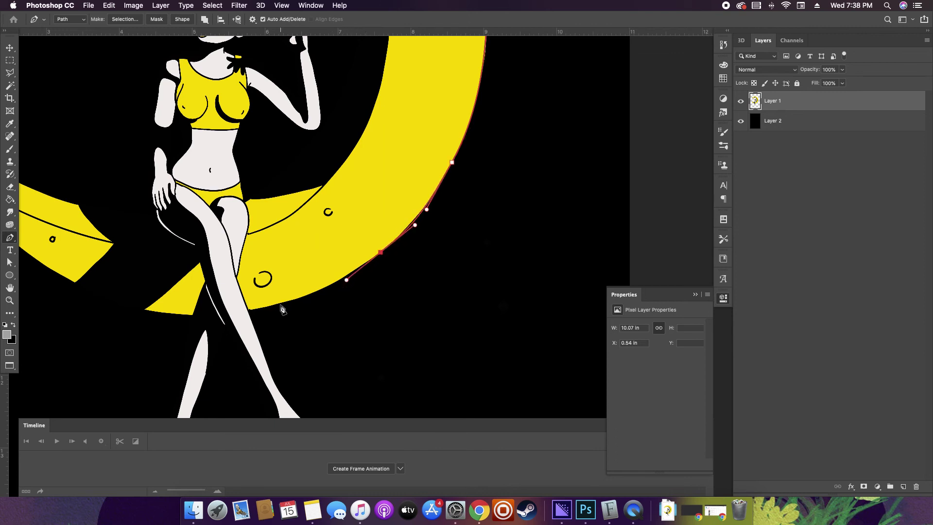
drag(253, 309, 201, 319)
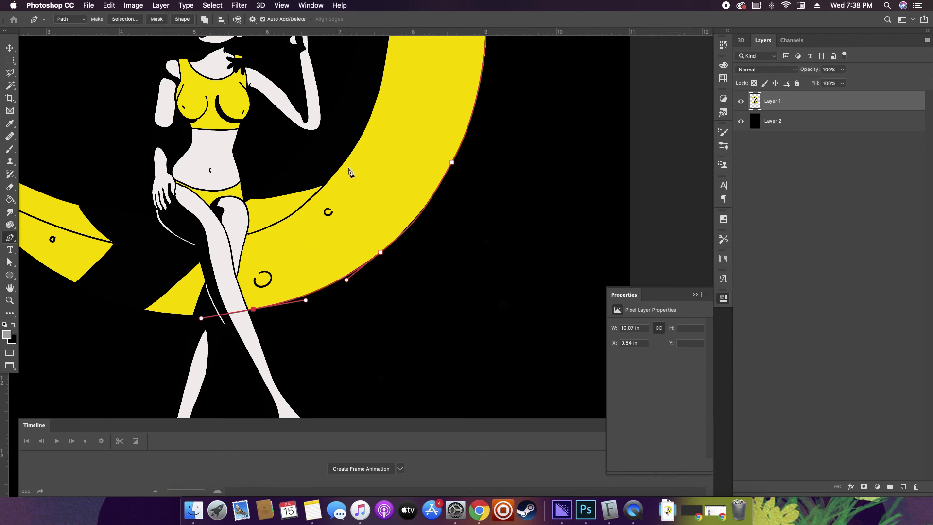
key(super+minus)
key(super+minus)
key(super+minus)
key(t)
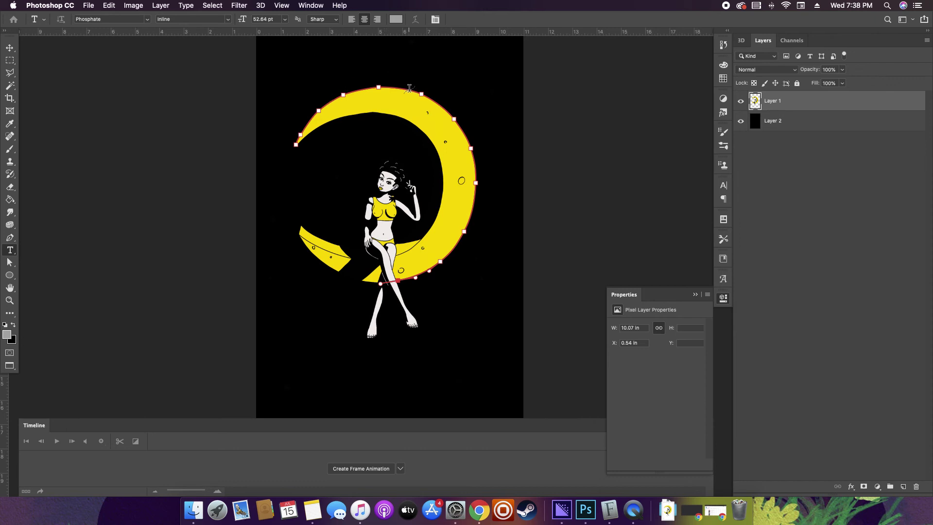
Step: Type 'MYLES HI LIFE.COM' onto the moon's traced path and commit it
click(370, 86)
text(M)
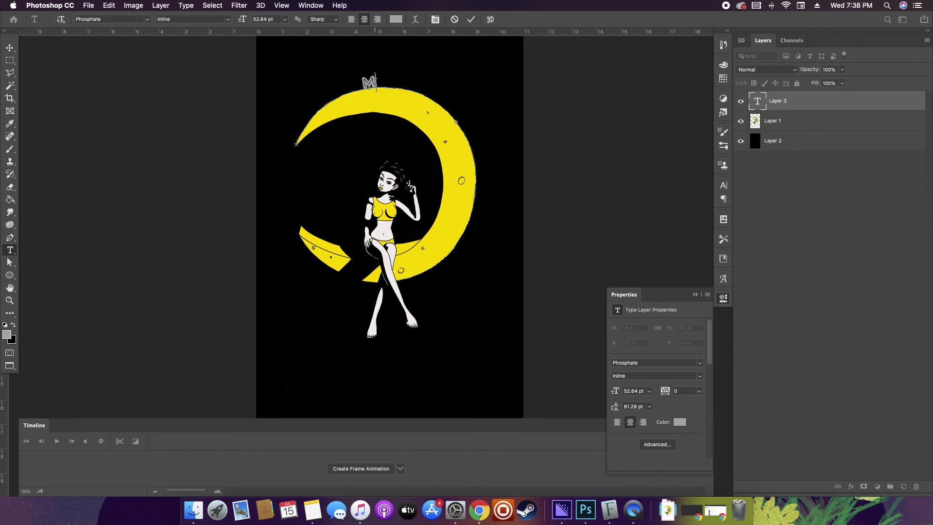
text(YLES HI LIFE.COM)
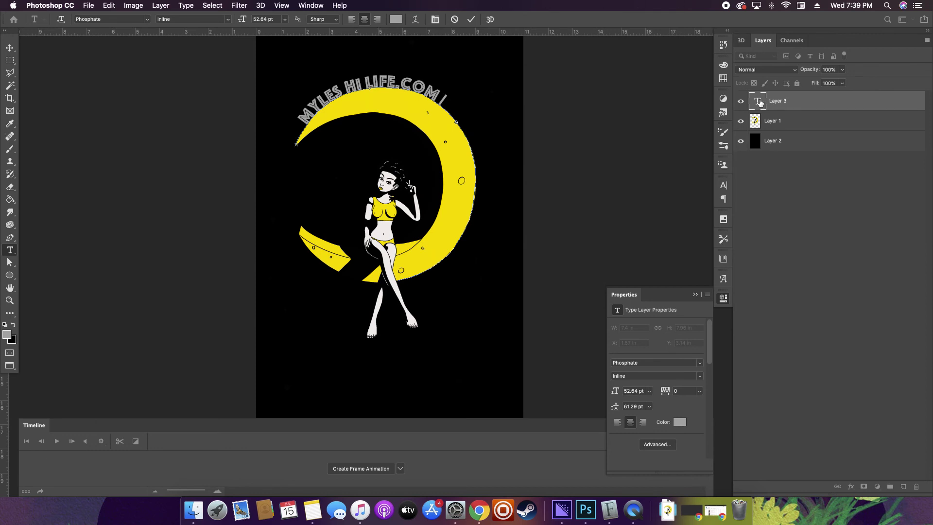
key(Escape)
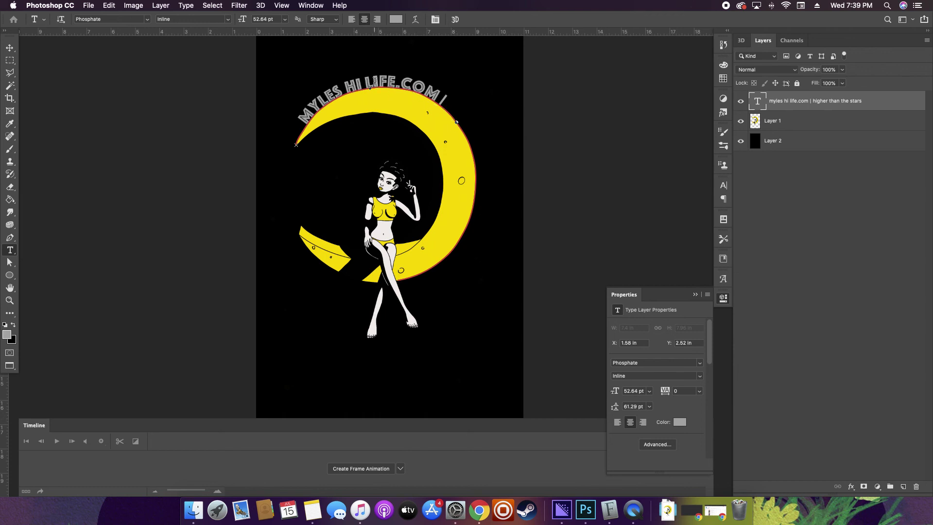
key(a)
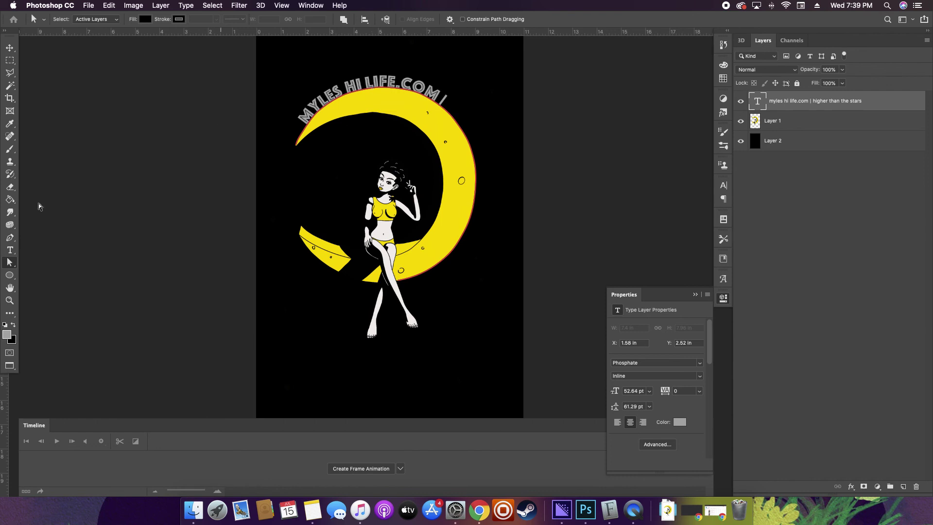
Step: Slide the path text clockwise around the moon and extend its end so 'HIGHER THAN THE STARS' shows
drag(14, 265, 32, 273)
drag(384, 81, 487, 133)
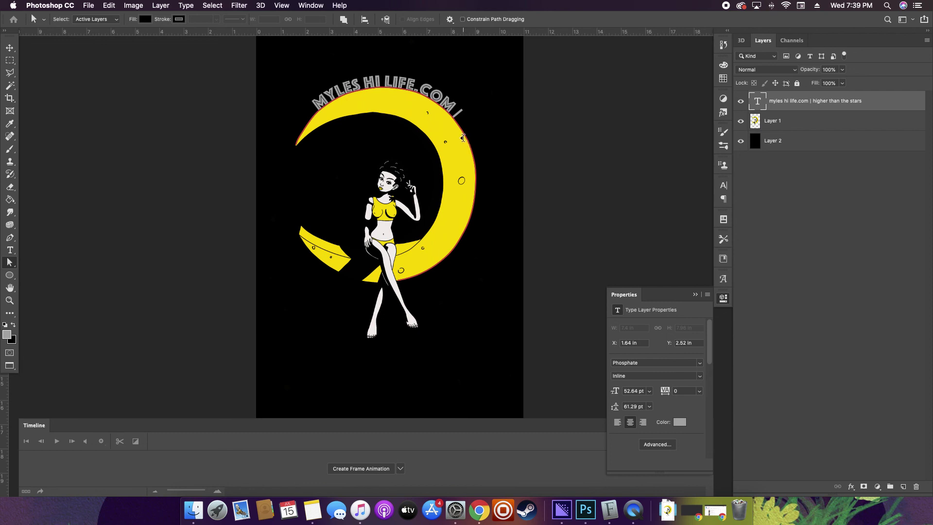
mouse_move(463, 138)
mouse_down()
mouse_move(487, 176)
mouse_move(493, 160)
mouse_move(510, 194)
mouse_move(509, 257)
mouse_move(444, 329)
mouse_up()
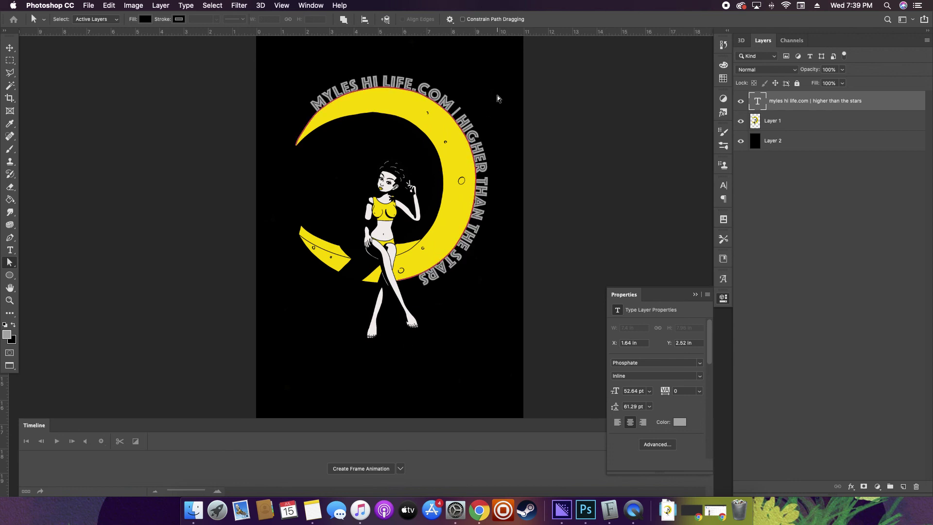
key(v)
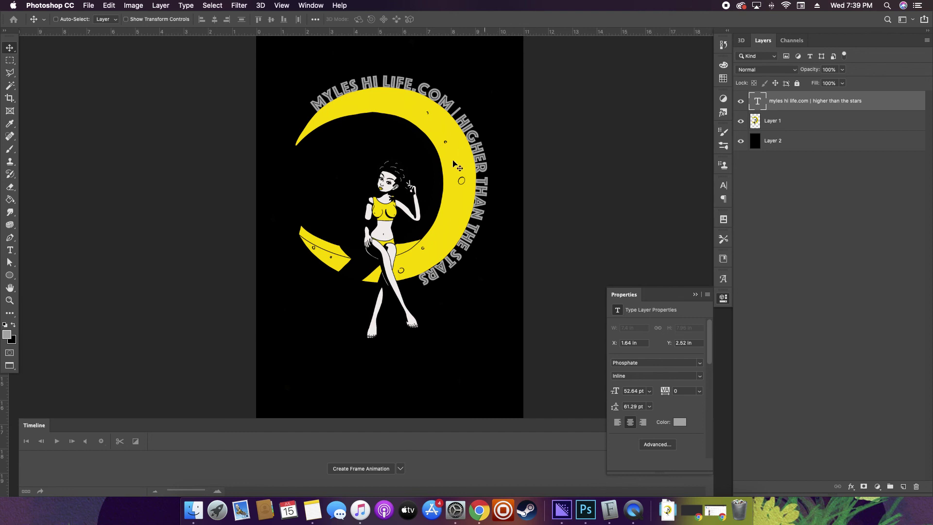